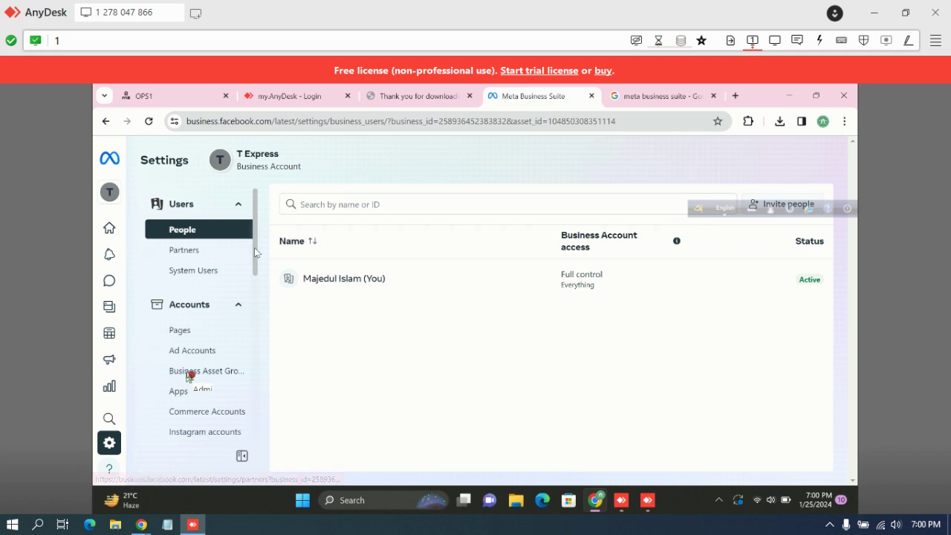
Step: Open the full Business settings for the T Express business account from the Meta Business Suite settings
left_click_drag(254, 248, 255, 274)
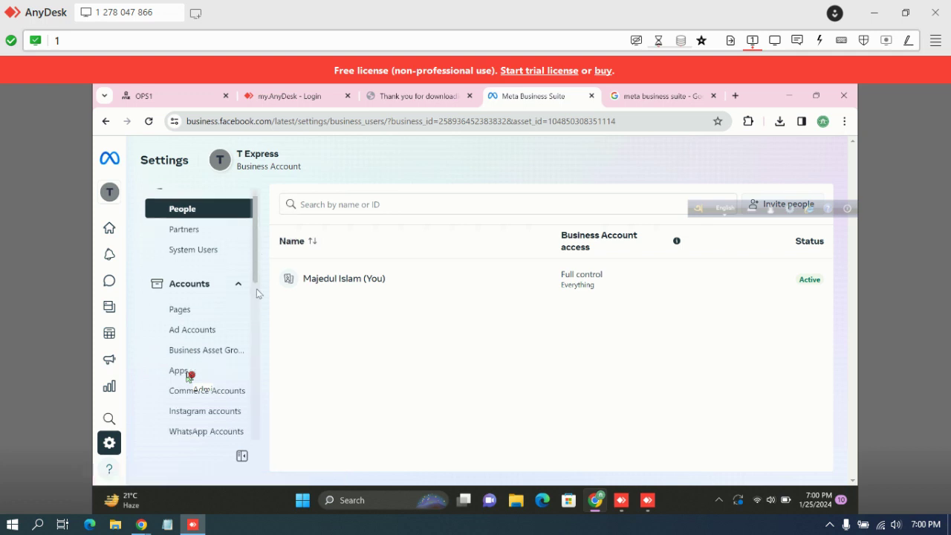
scroll(256, 293, "down", 3)
scroll(260, 318, "down", 2)
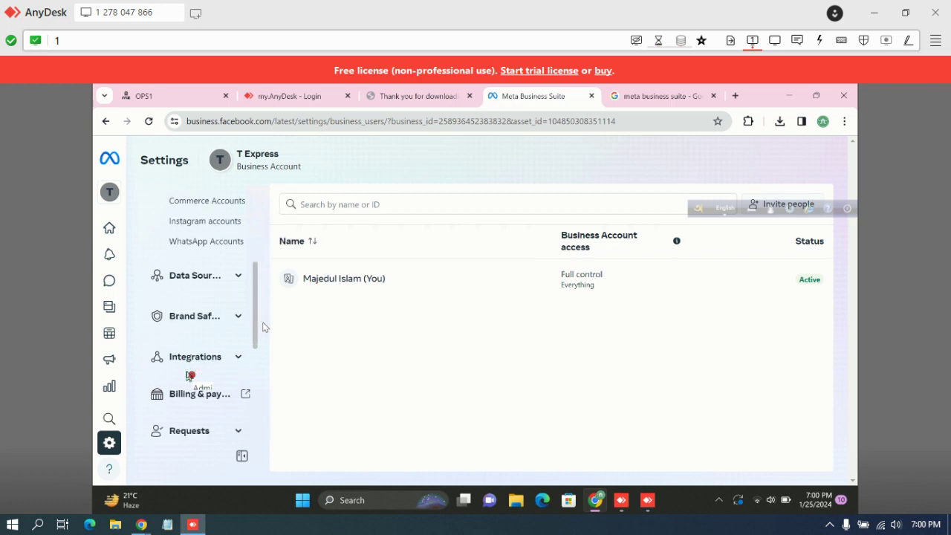
scroll(266, 342, "down", 2)
scroll(190, 375, "down", 3)
scroll(187, 375, "down", 2)
scroll(187, 375, "down", 1)
key("ctrl+a")
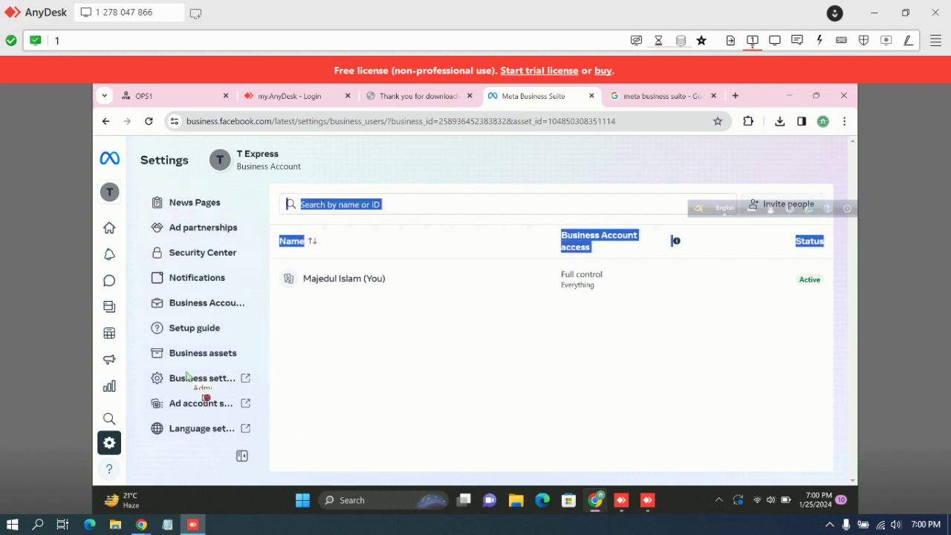
scroll(208, 396, "up", 1)
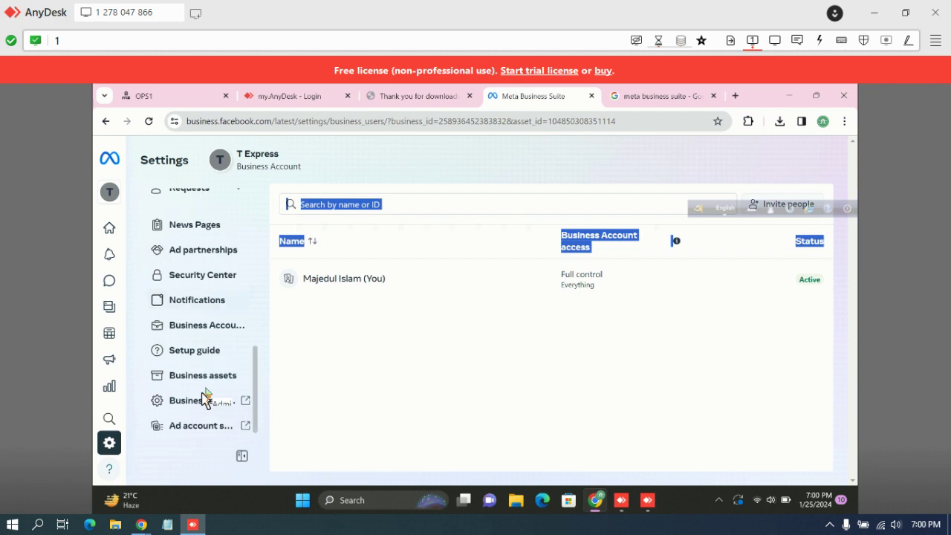
scroll(206, 399, "up", 1)
scroll(204, 400, "up", 2)
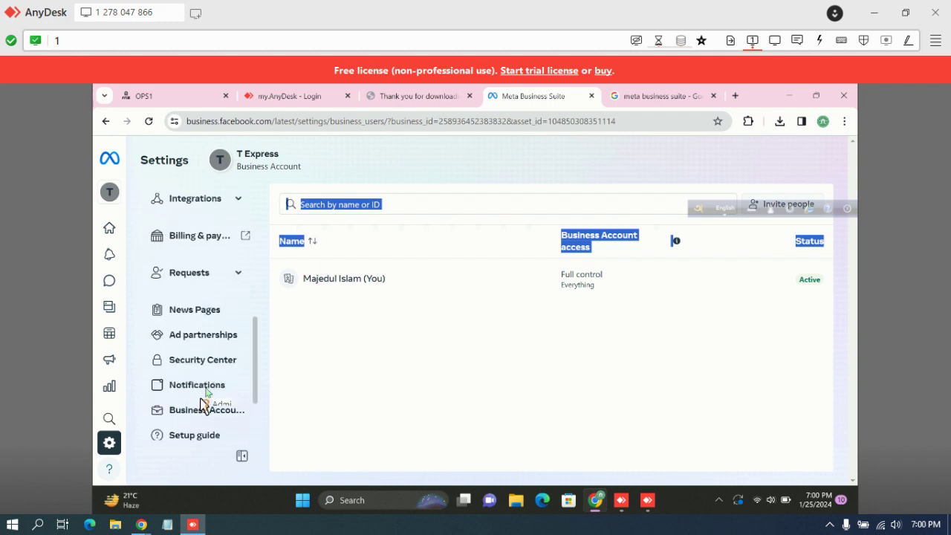
scroll(204, 402, "up", 1)
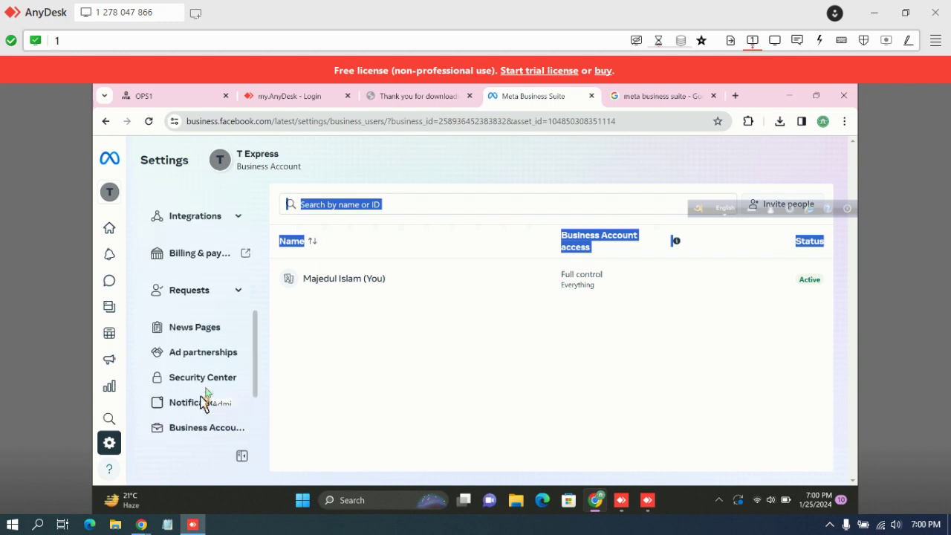
scroll(206, 398, "up", 3)
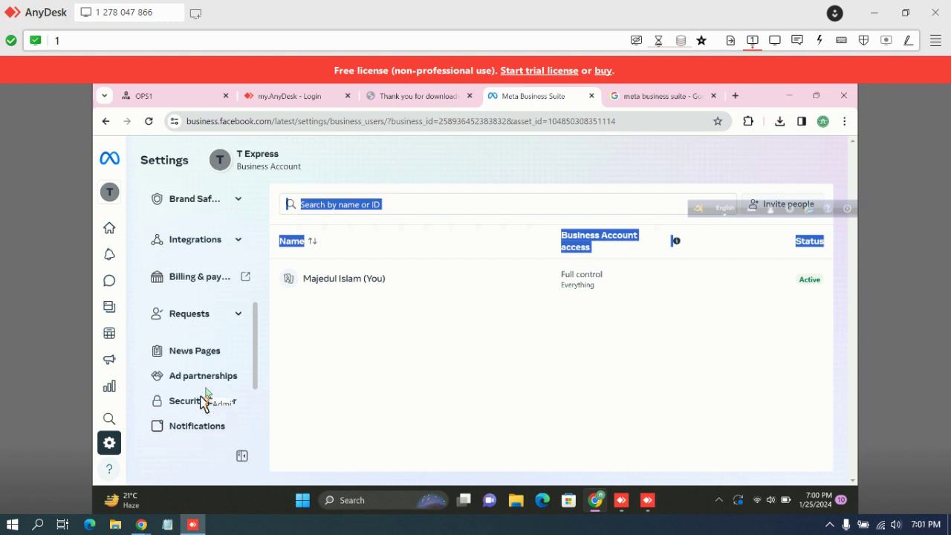
scroll(206, 399, "down", 2)
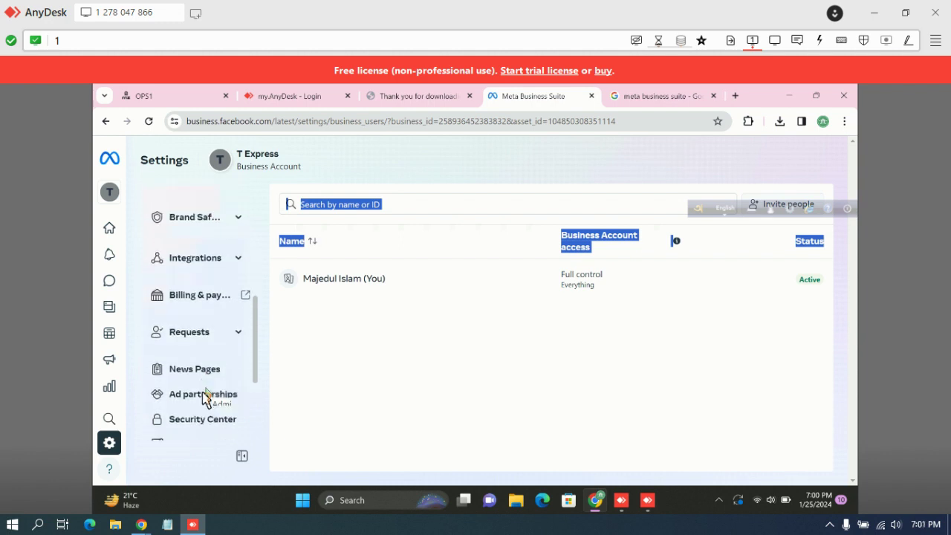
scroll(207, 395, "down", 3)
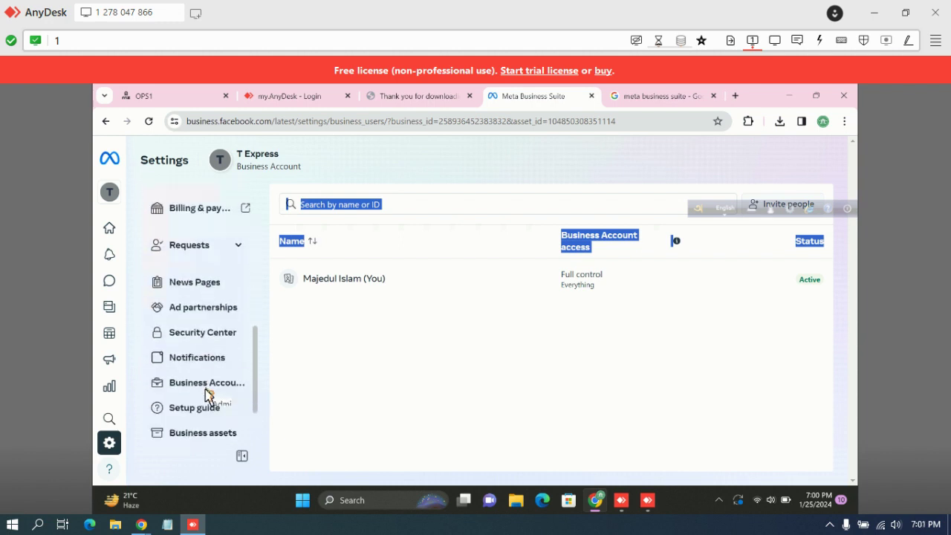
scroll(206, 396, "down", 4)
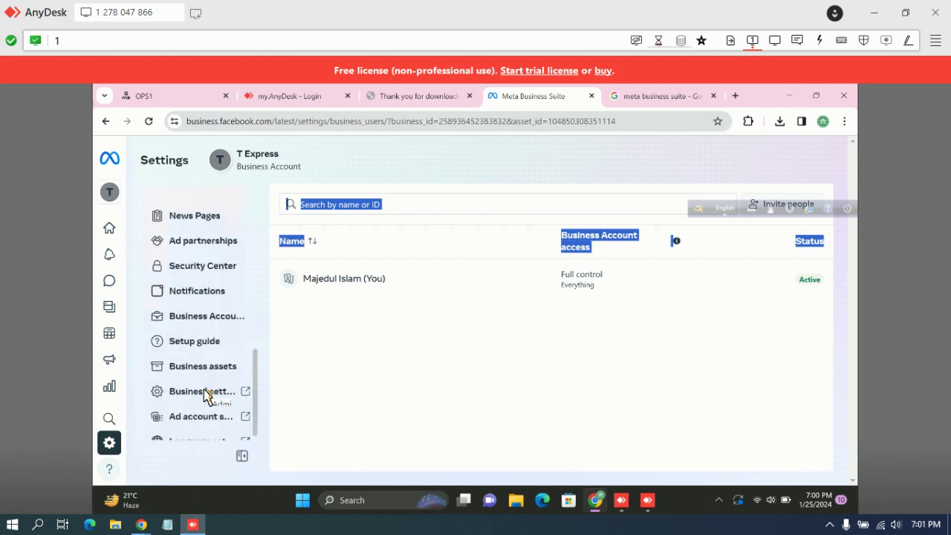
left_click(204, 388)
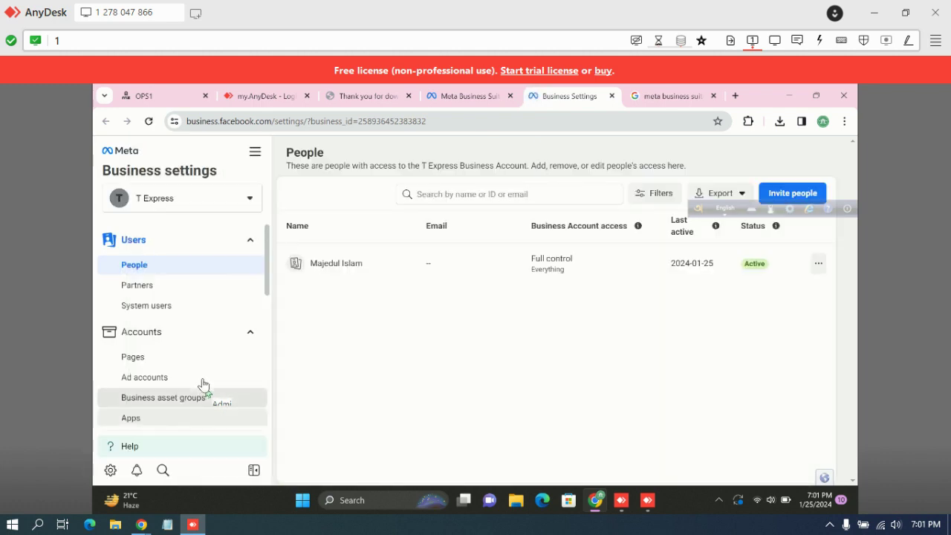
Step: Open the Business info page in the T Express Business settings
scroll(205, 388, "down", 1)
scroll(173, 293, "down", 1)
scroll(171, 300, "down", 1)
scroll(179, 350, "down", 1)
scroll(178, 349, "down", 1)
scroll(178, 350, "down", 1)
scroll(214, 333, "down", 1)
scroll(200, 349, "down", 4)
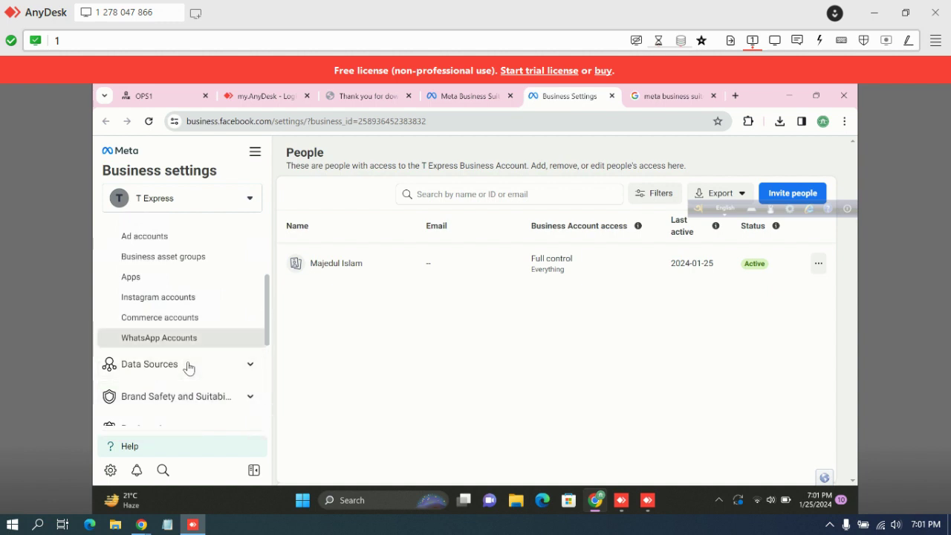
scroll(260, 341, "down", 3)
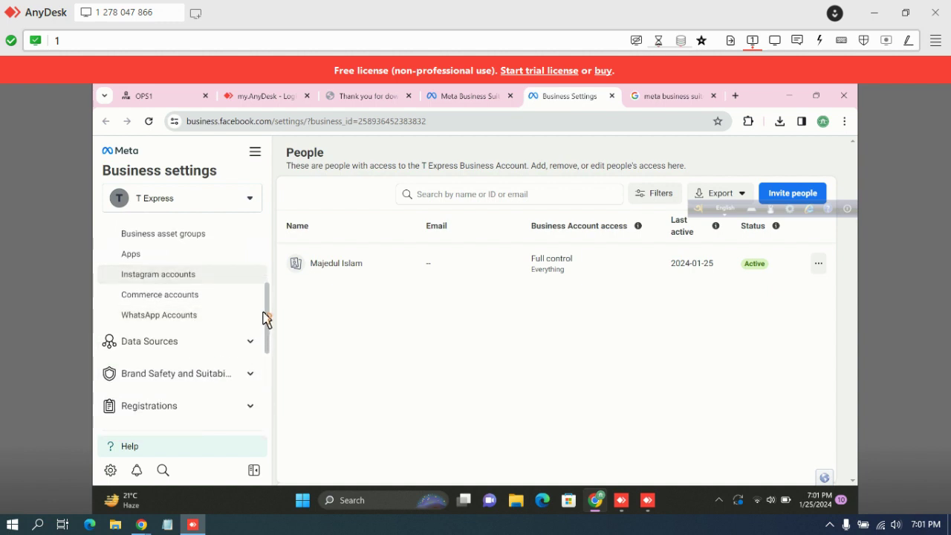
scroll(265, 318, "down", 3)
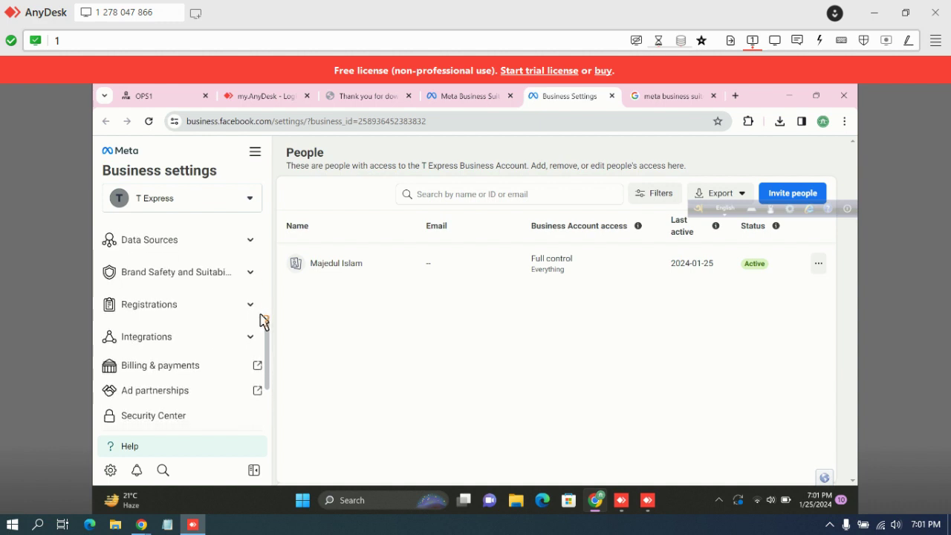
scroll(261, 321, "down", 1)
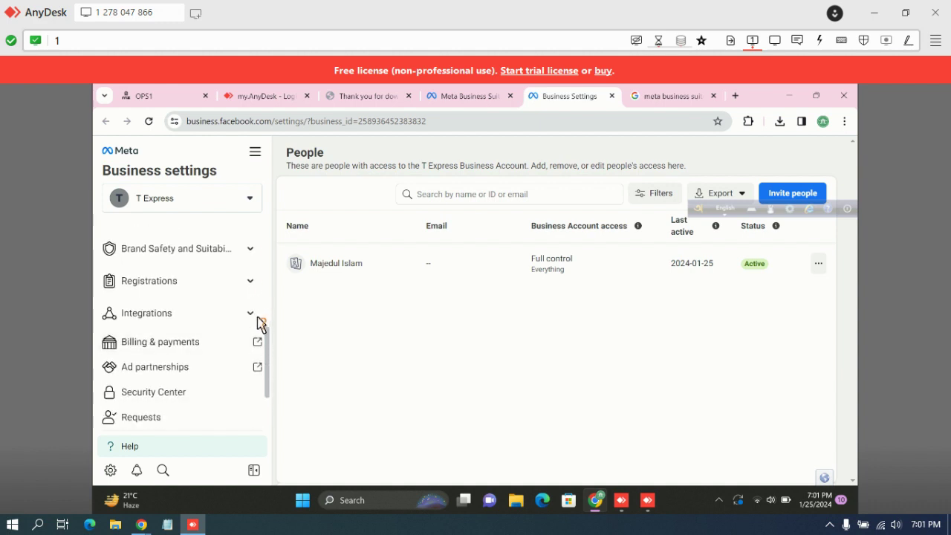
scroll(258, 322, "down", 2)
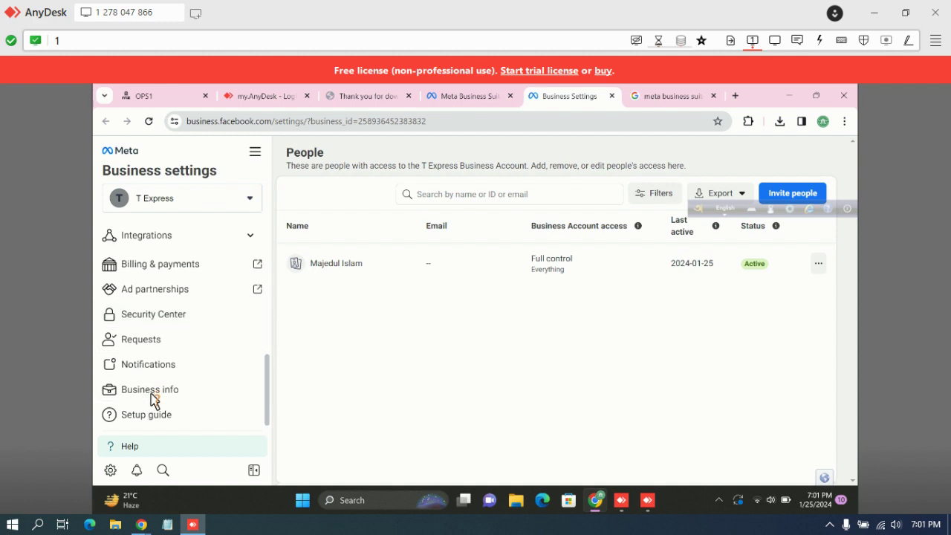
scroll(156, 413, "up", 1)
scroll(157, 422, "down", 1)
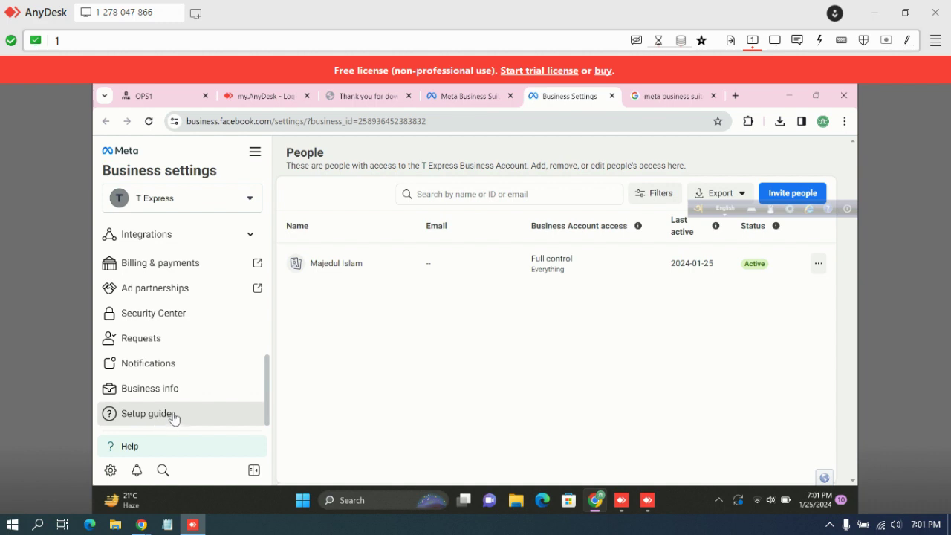
left_click(173, 397)
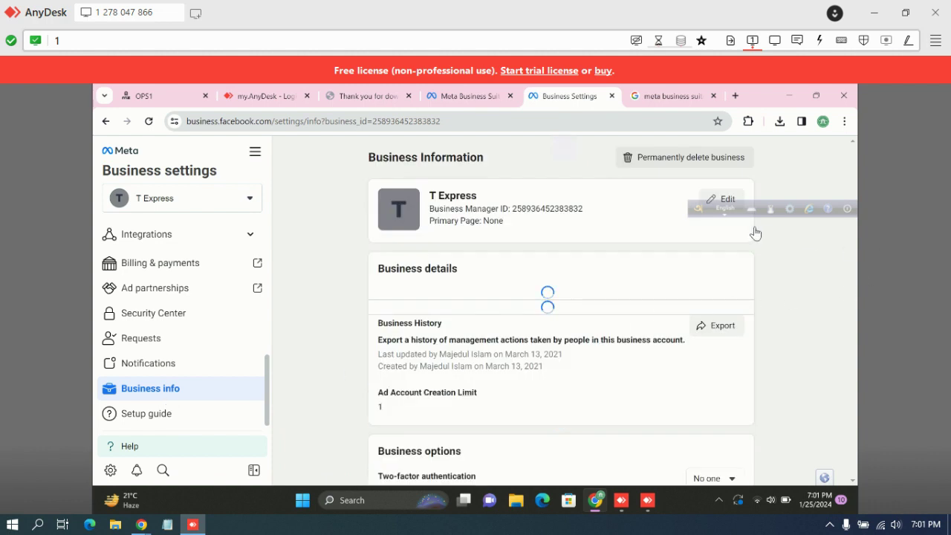
Step: Change the business name to RRIZ BM in the business information and save it
left_click(721, 199)
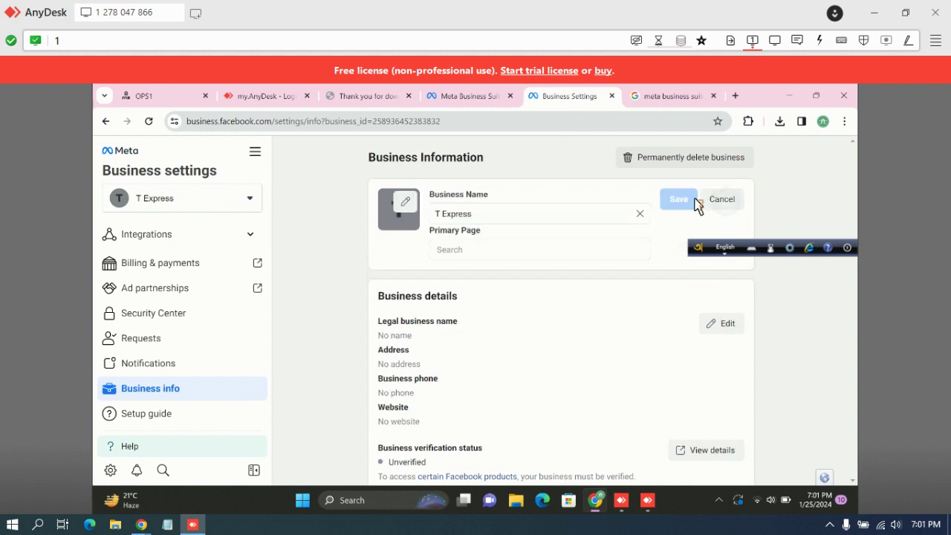
key("BackSpace")
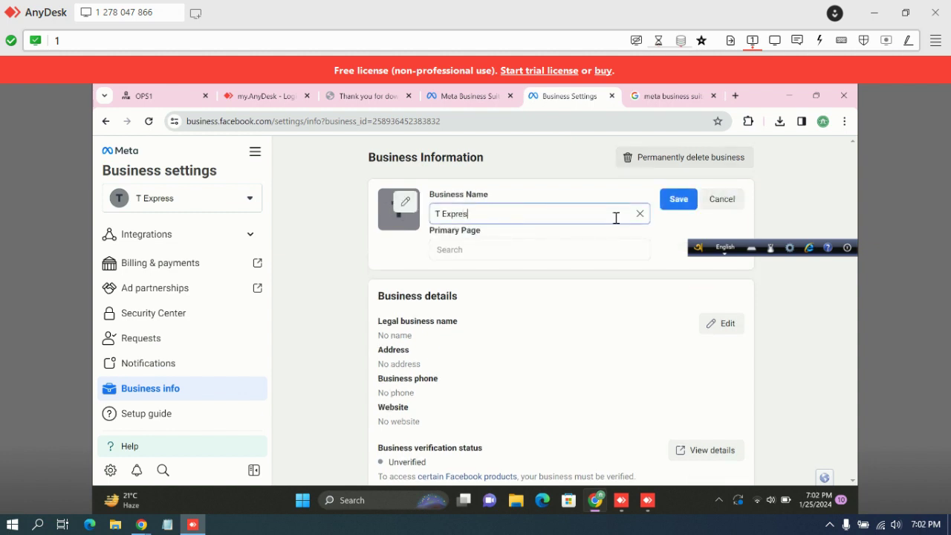
key("BackSpace")
key("BackSpace")
key("BackSpace")
key("BackSpace")
key("BackSpace")
key("BackSpace")
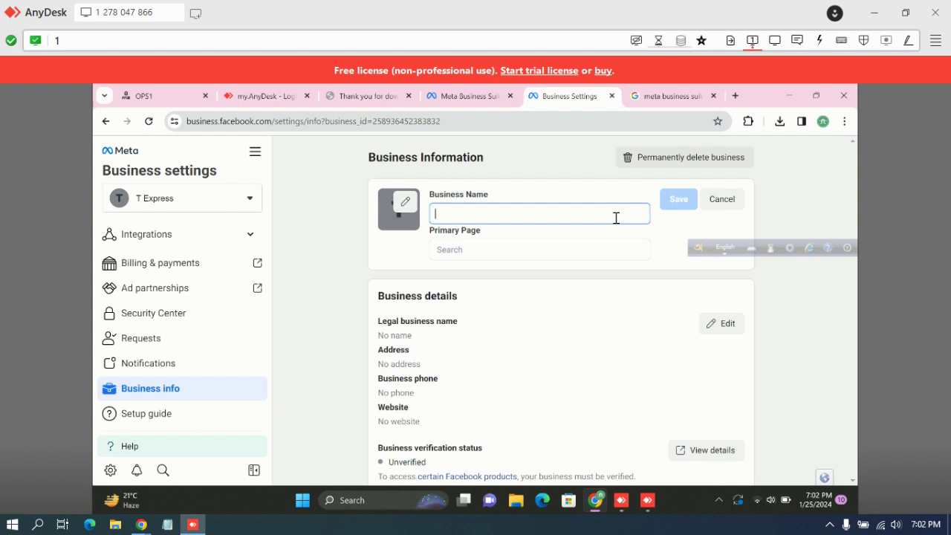
type("m")
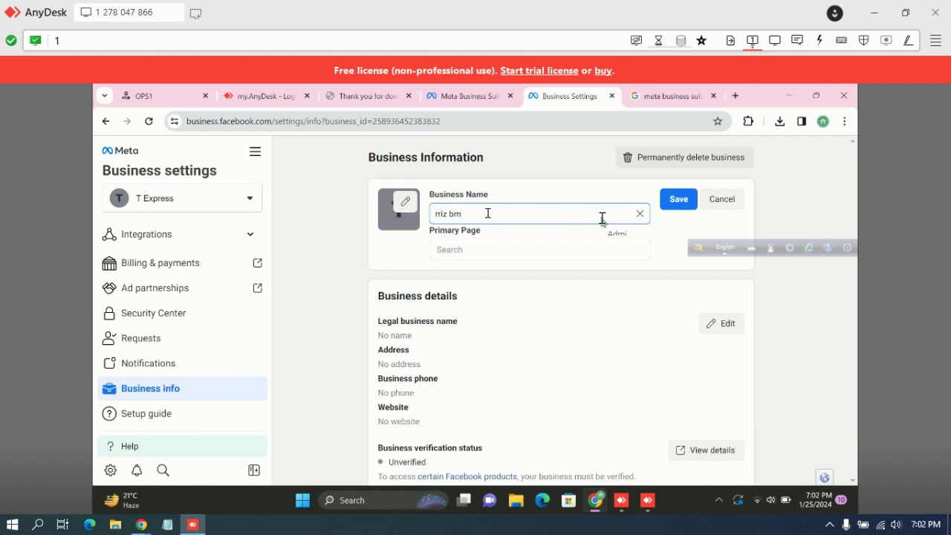
key("BackSpace")
type("RRIZ BM")
left_click(678, 201)
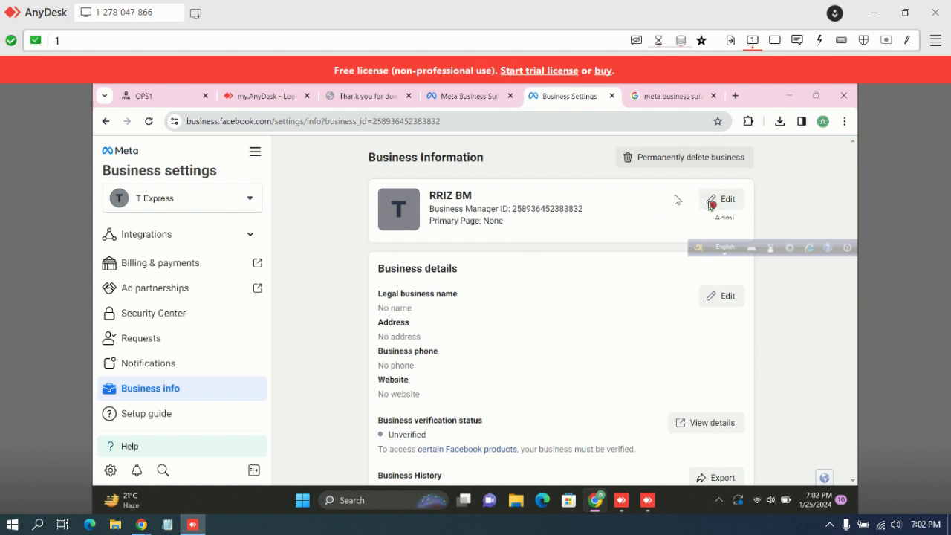
left_click(727, 199)
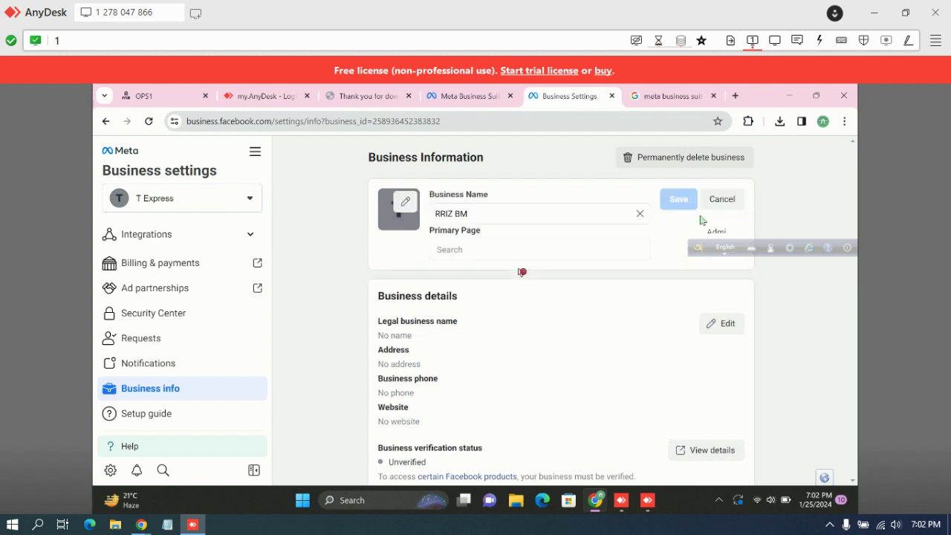
left_click(471, 248)
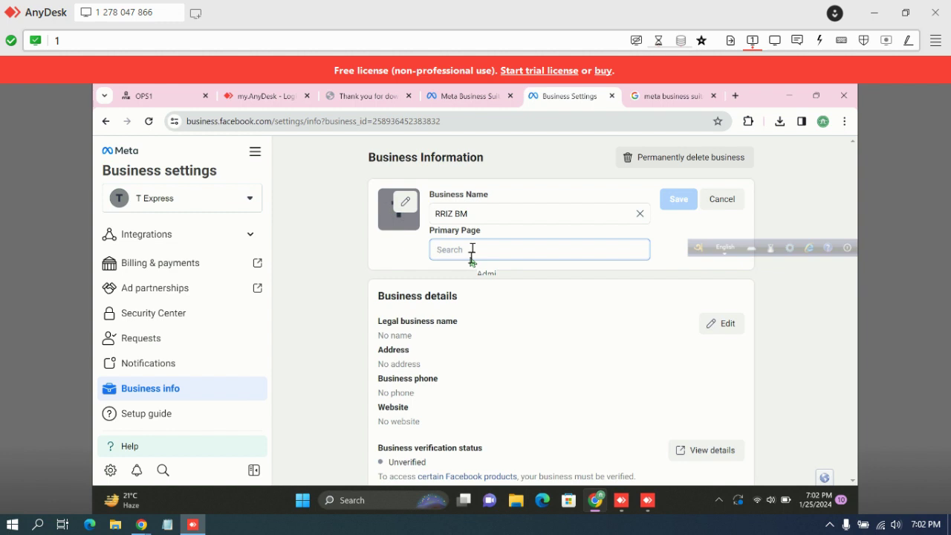
type("n")
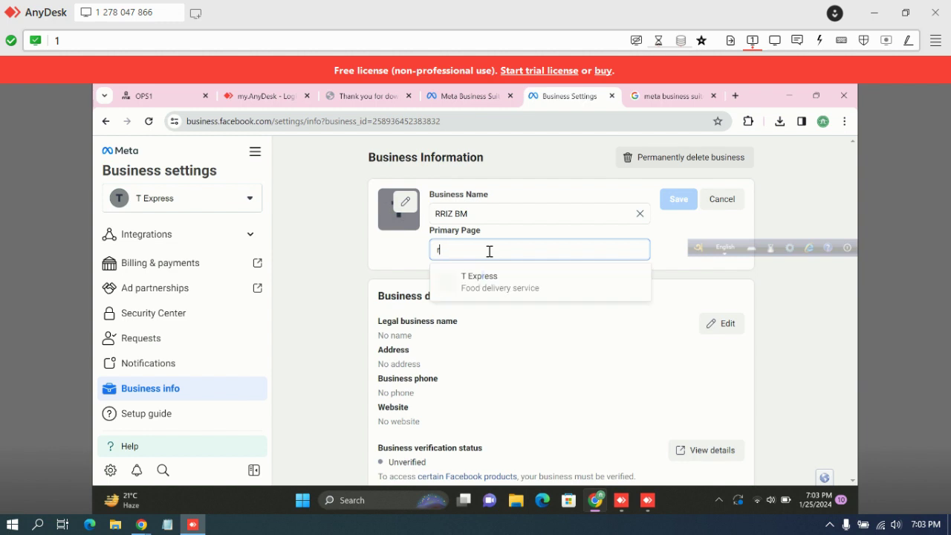
key("BackSpace")
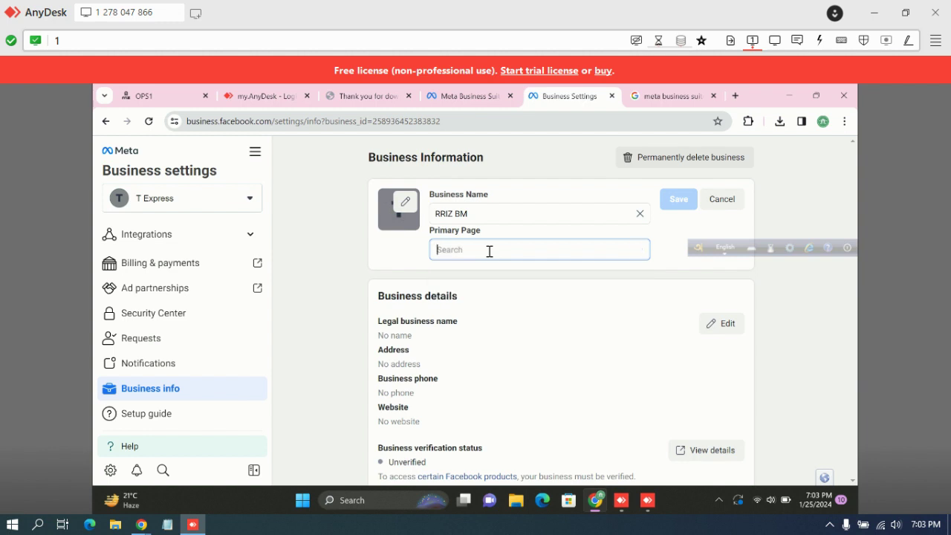
type("t")
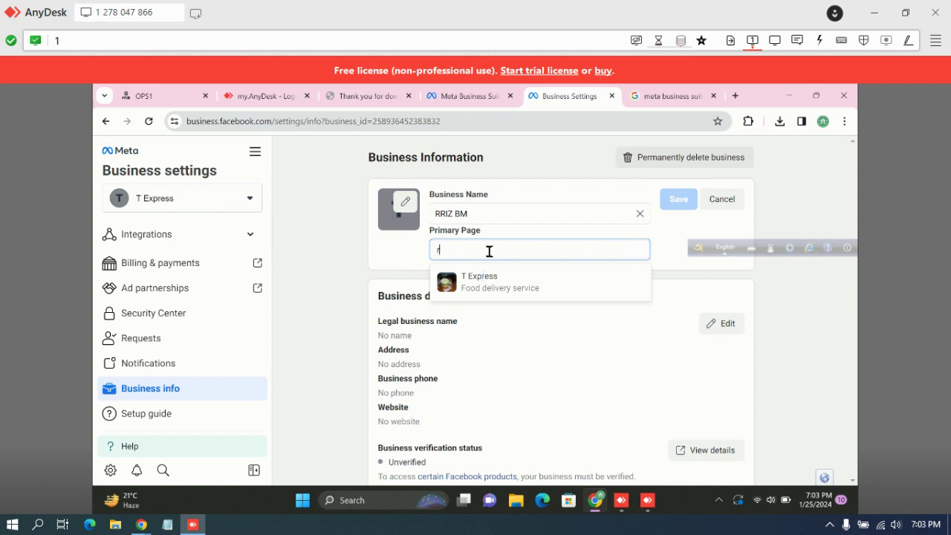
key("BackSpace")
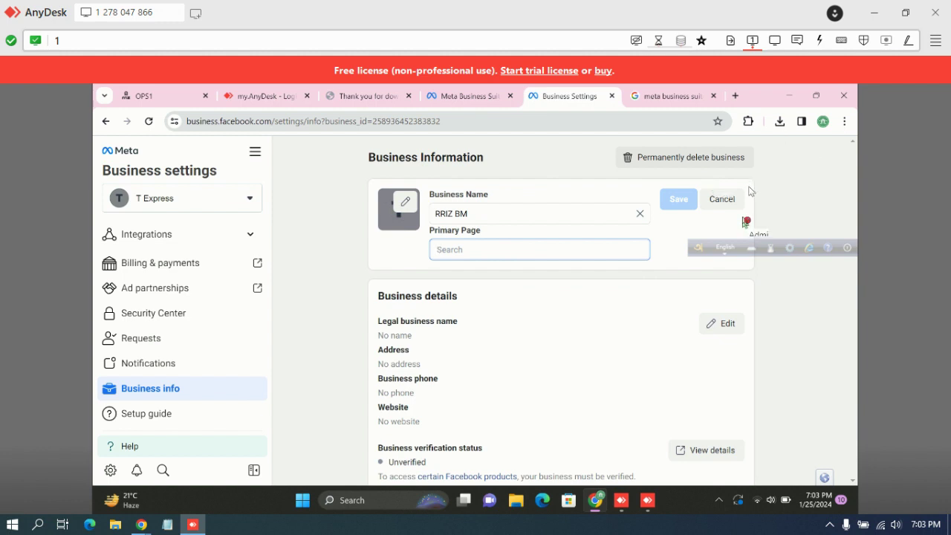
left_click(742, 223)
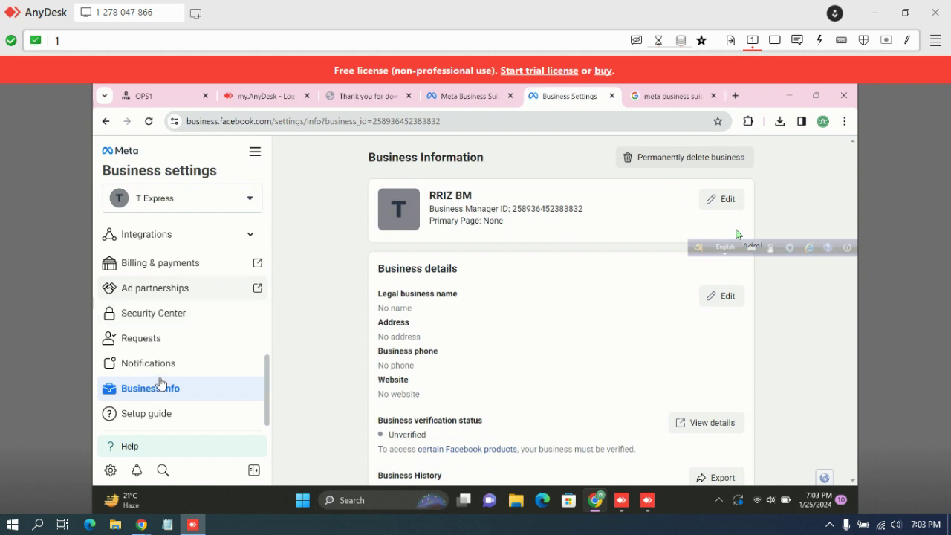
Step: Open the list of ad accounts belonging to the business
scroll(171, 346, "up", 2)
scroll(176, 331, "up", 4)
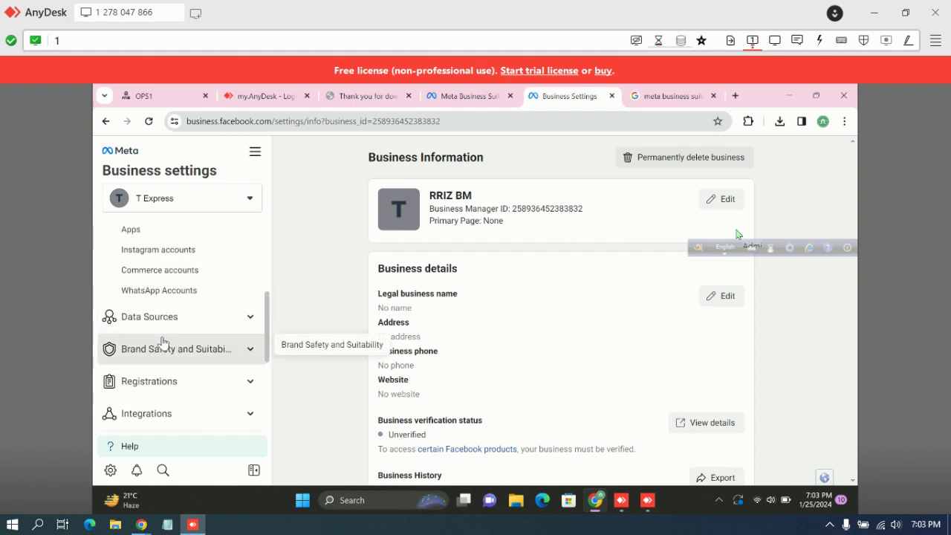
scroll(162, 341, "up", 3)
scroll(160, 340, "up", 3)
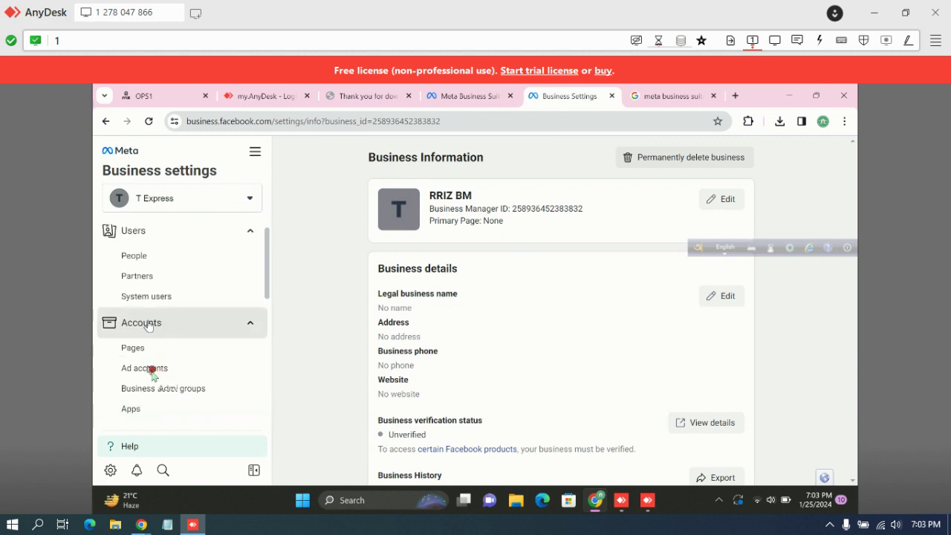
left_click(141, 366)
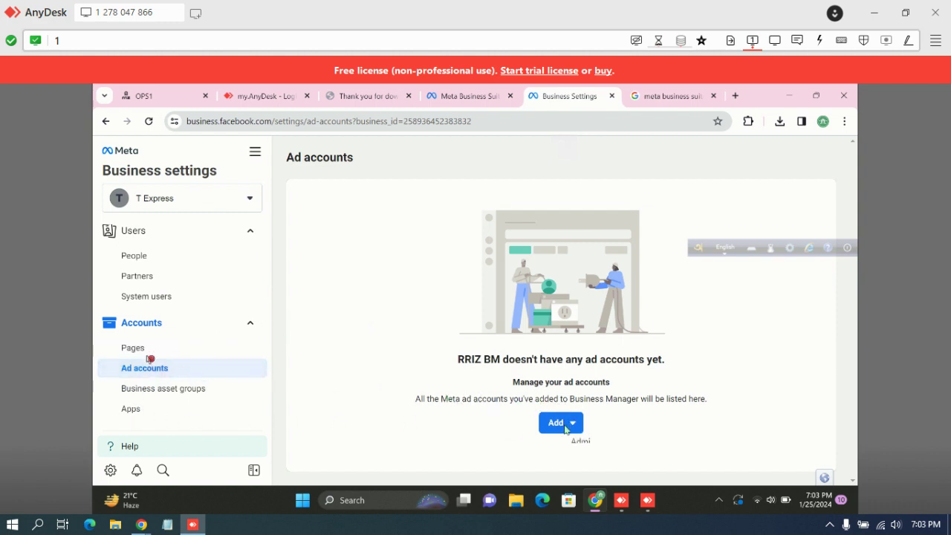
Step: Open the form for creating a new ad account from the business's ad accounts page
scroll(152, 359, "down", 3)
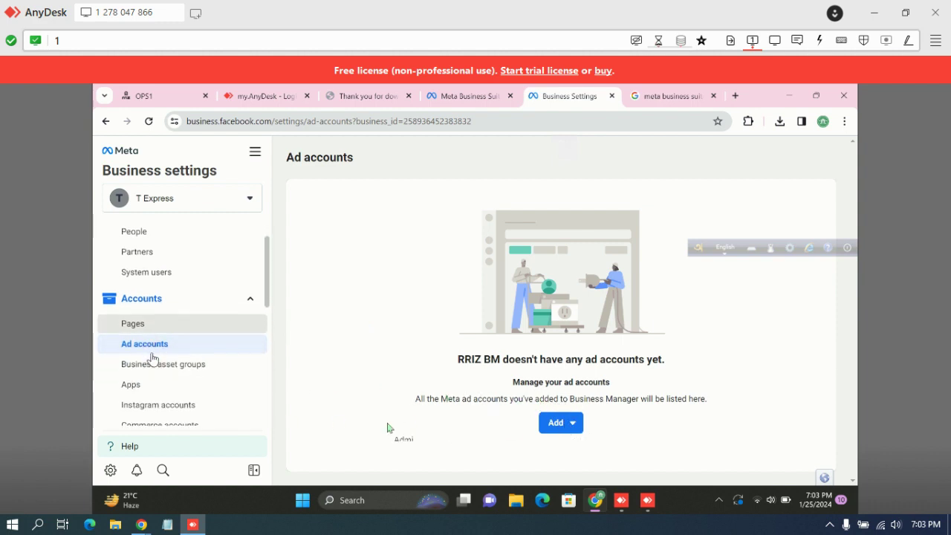
scroll(157, 363, "down", 3)
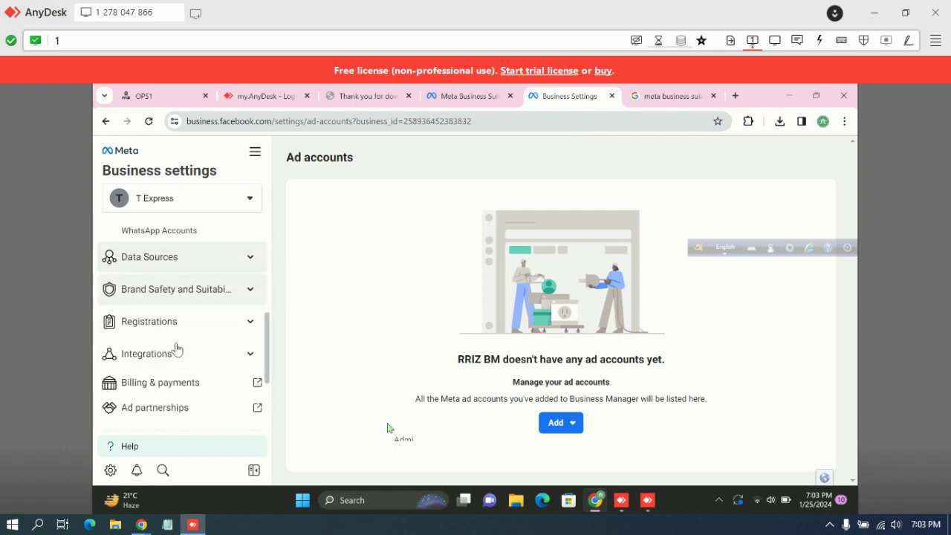
scroll(174, 350, "up", 1)
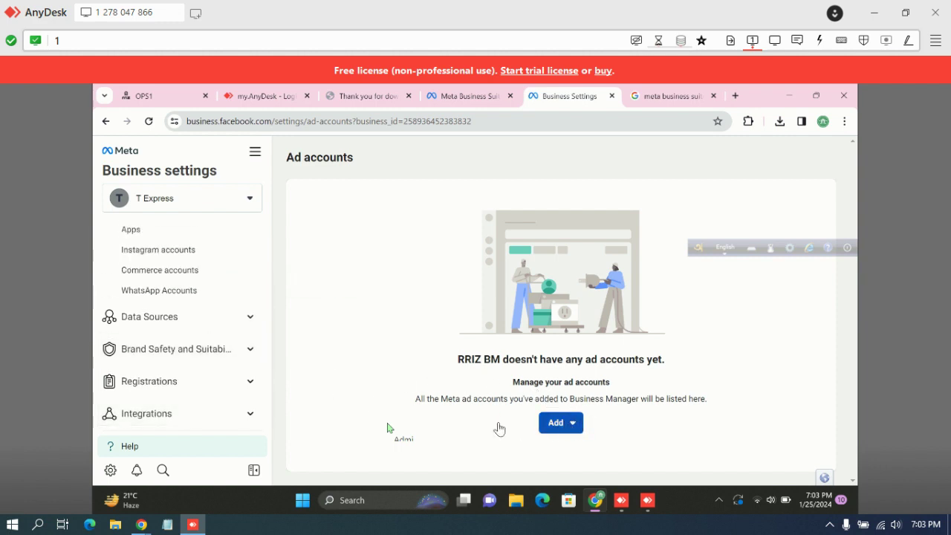
left_click(572, 422)
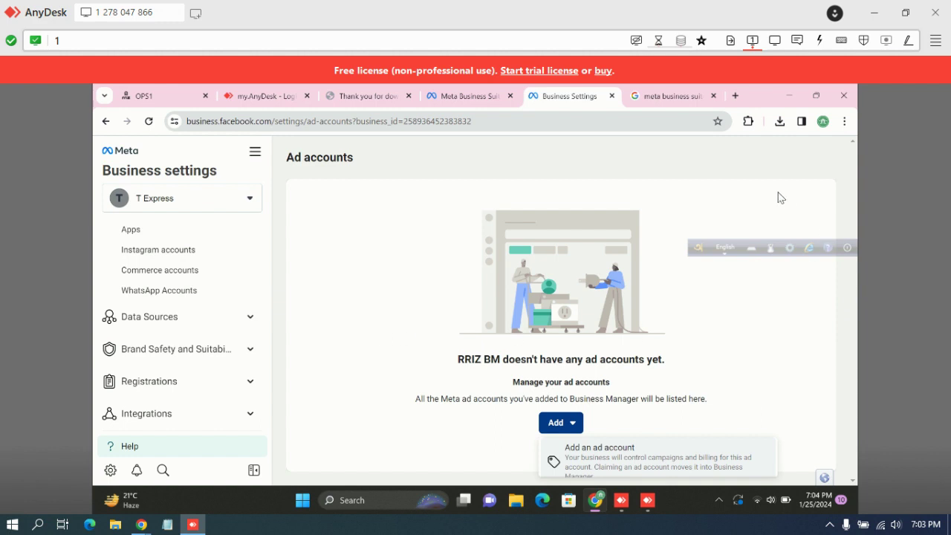
left_click(846, 248)
left_click(778, 281)
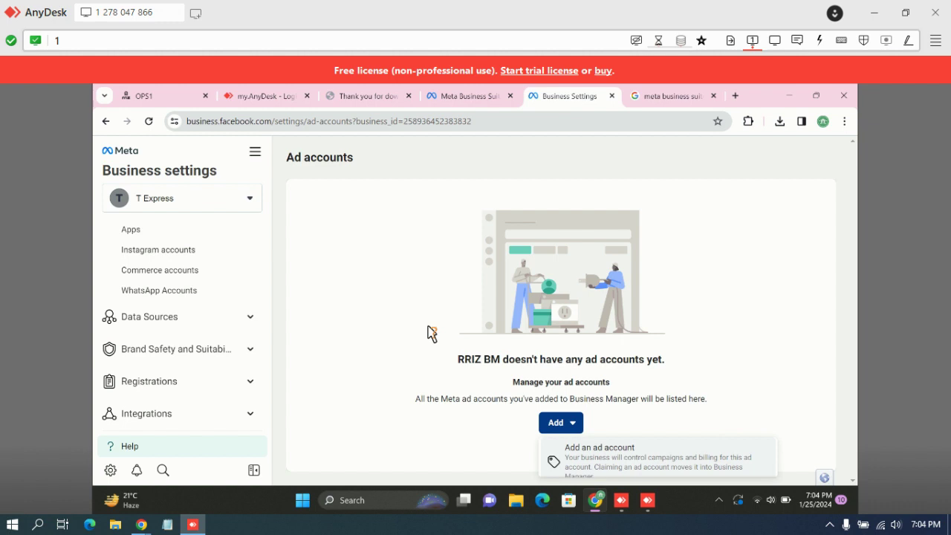
key("ctrl+minus")
key("ctrl+minus")
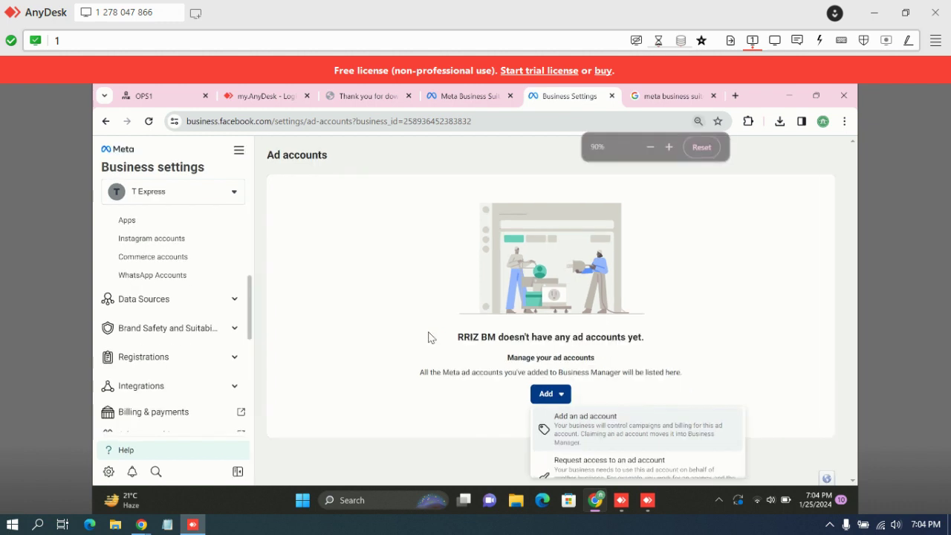
key("ctrl+minus")
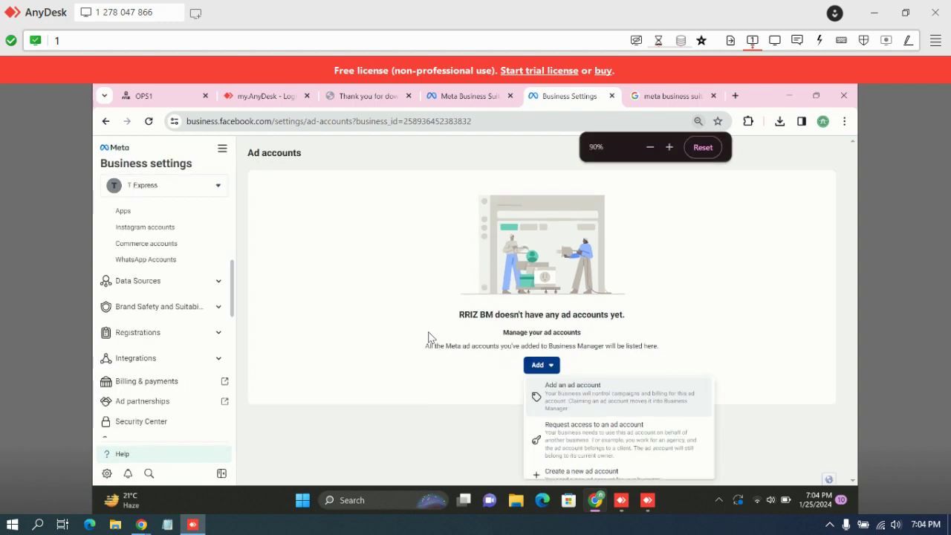
key("ctrl+plus")
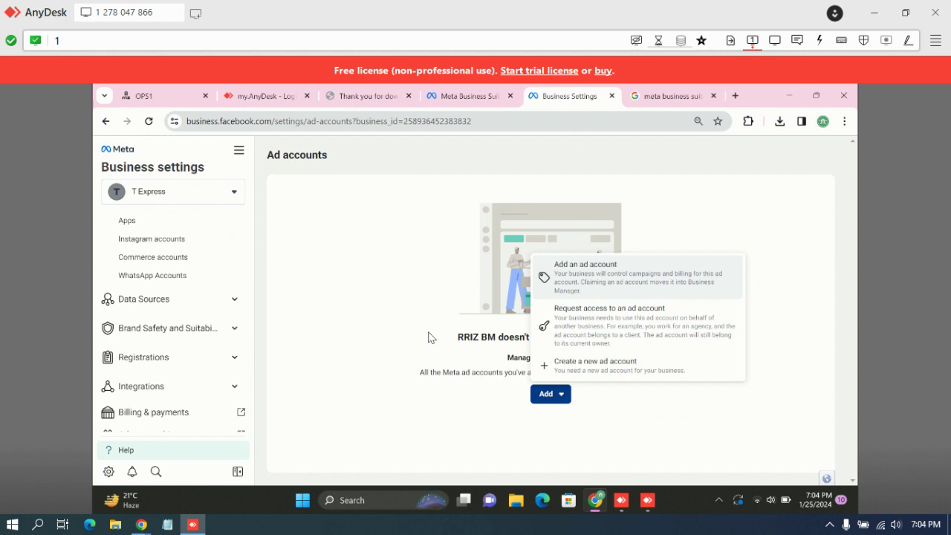
left_click(429, 338)
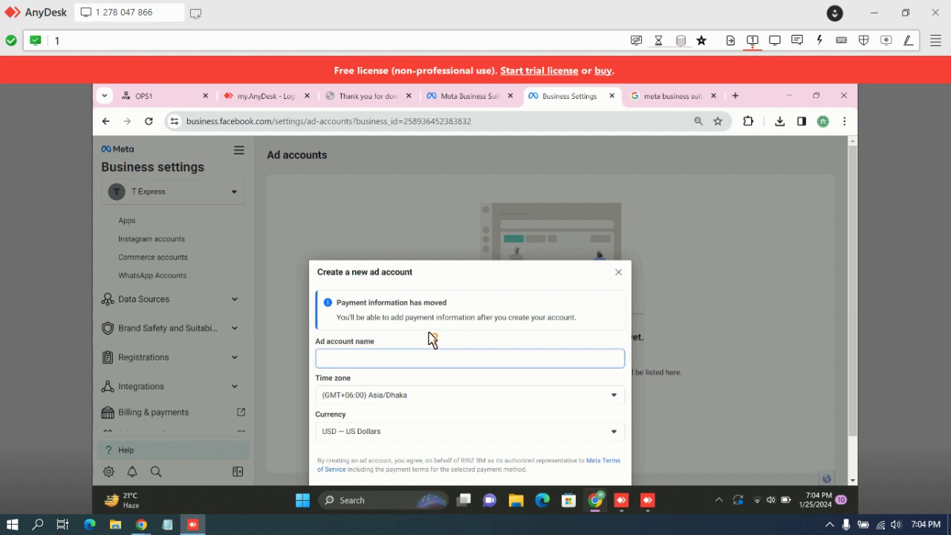
Step: Name the new ad account RRIZ Ad Manager, designate it for My business (RRIZ BM), and create it
type("RRIZ")
type("D")
key("BackSpace")
type("Ad Manager")
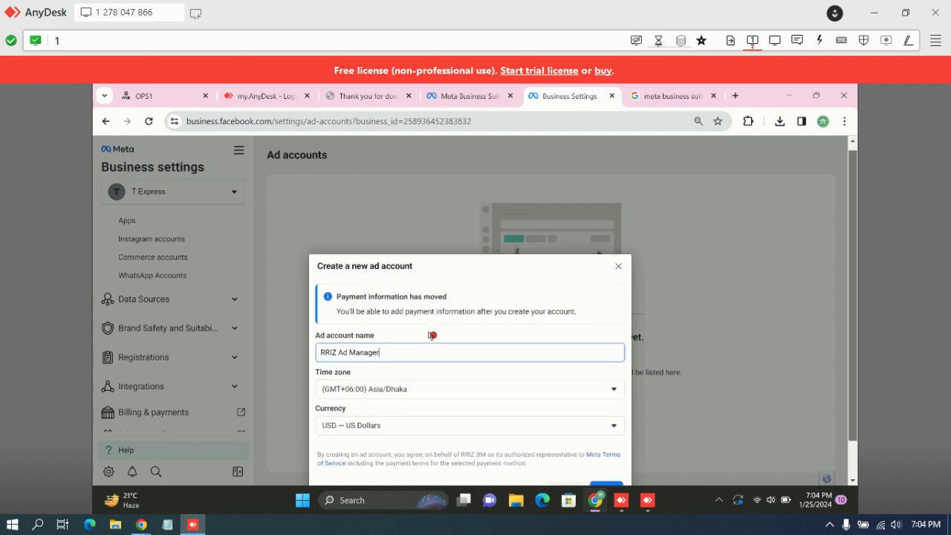
scroll(679, 404, "down", 1)
left_click(605, 447)
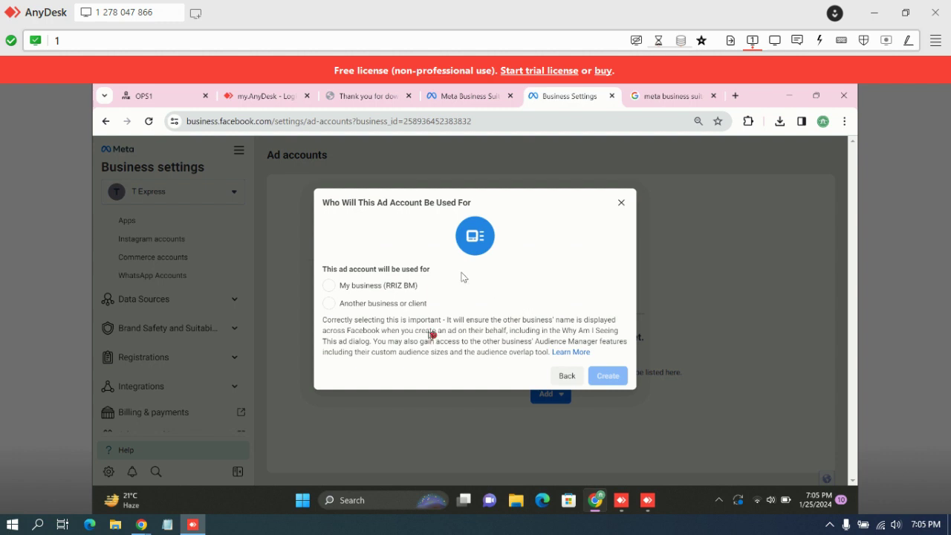
left_click(328, 286)
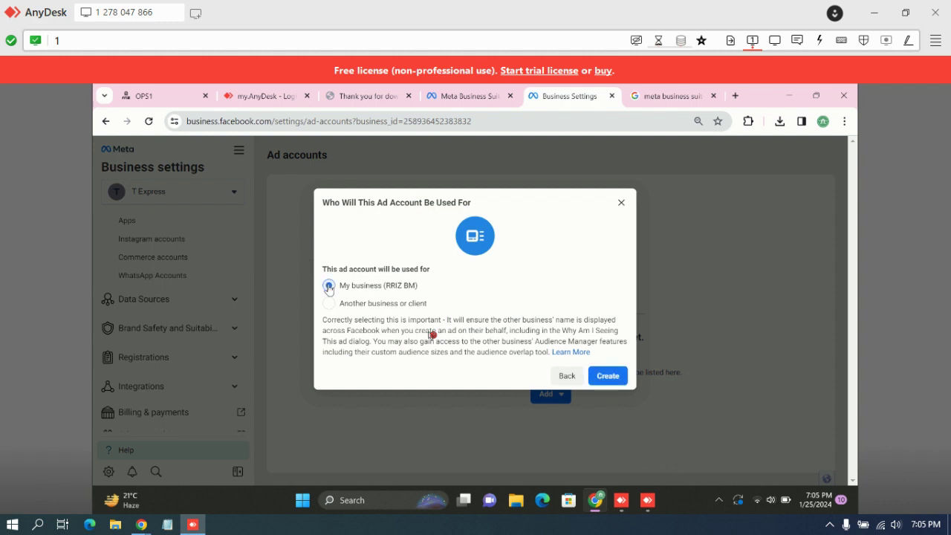
left_click(612, 378)
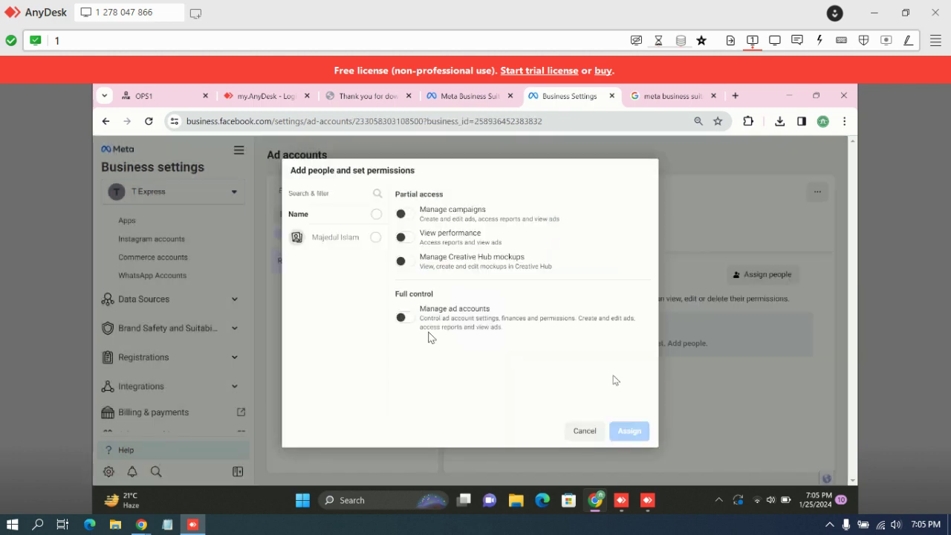
Step: Select the listed person for the new ad account and enable their Manage campaigns permission
left_click(376, 238)
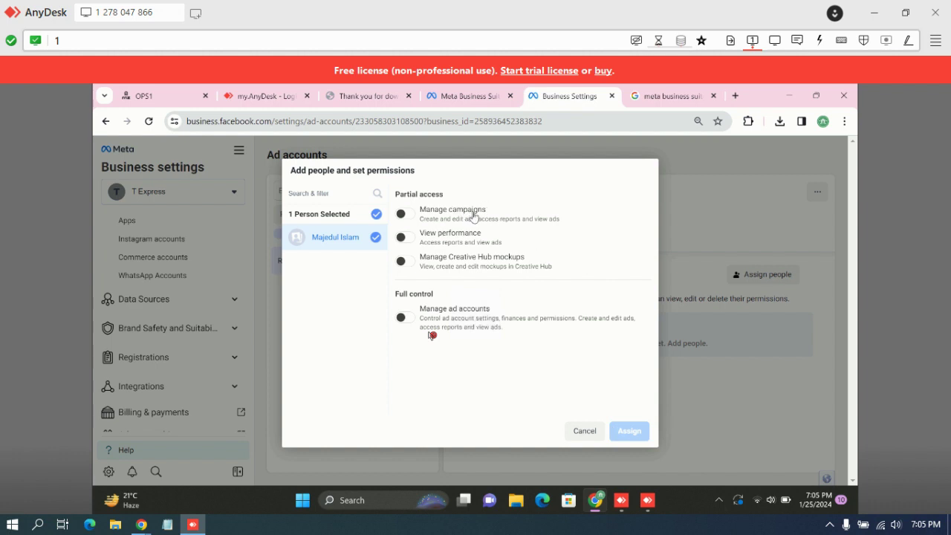
left_click(404, 215)
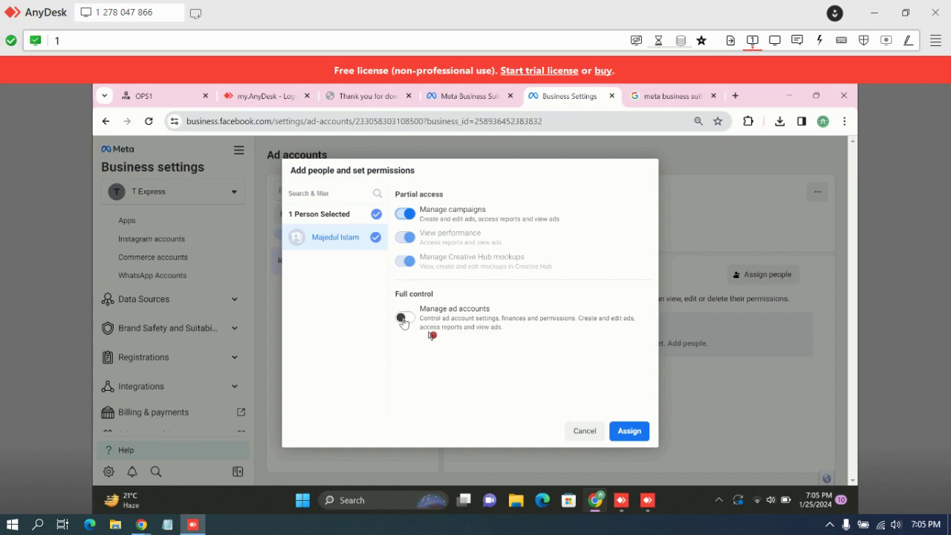